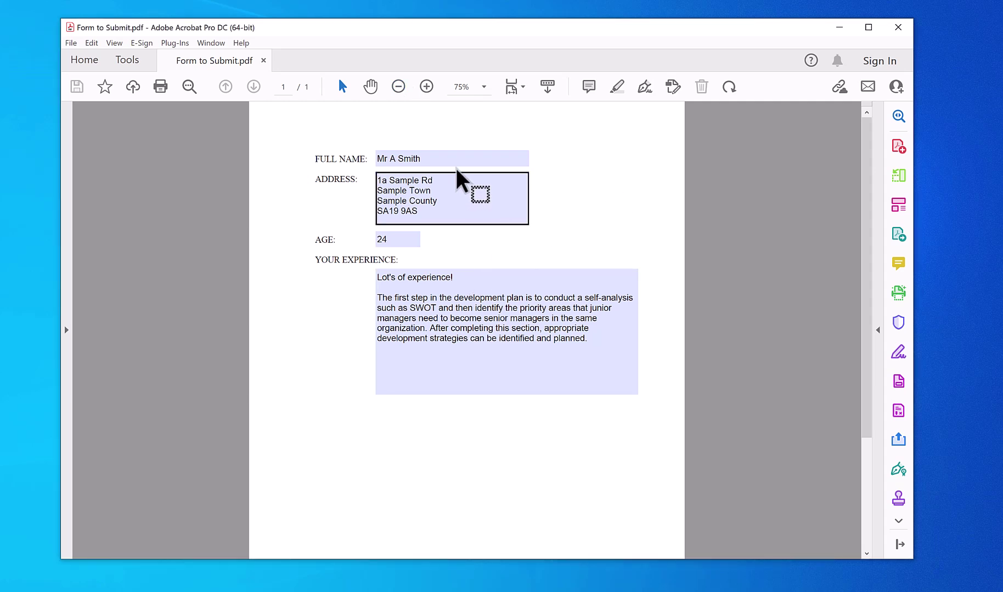
- Place the cursor in the experience answer box, then at the end of the address text
click(570, 356)
click(433, 192)
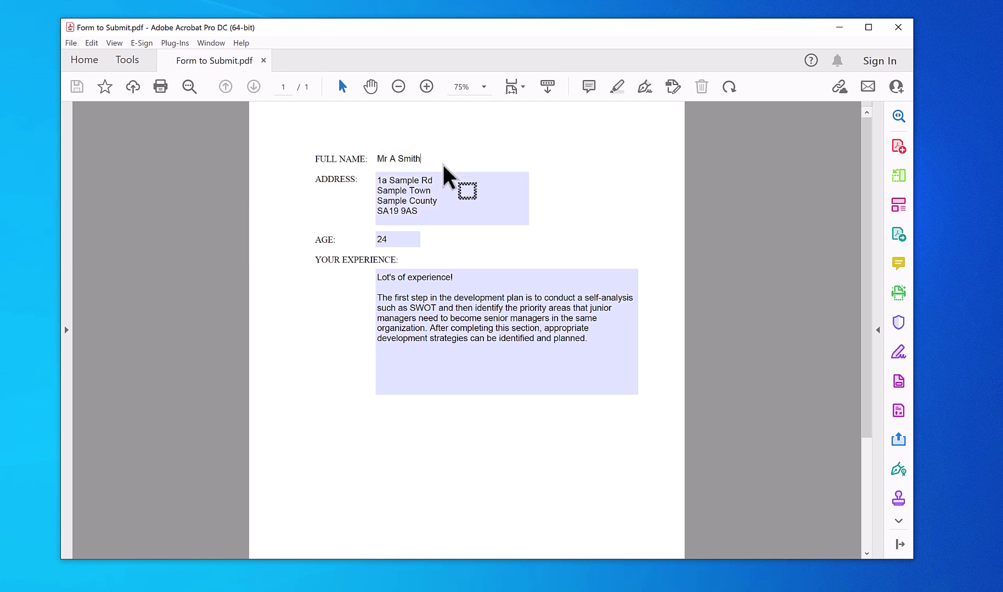
click(484, 200)
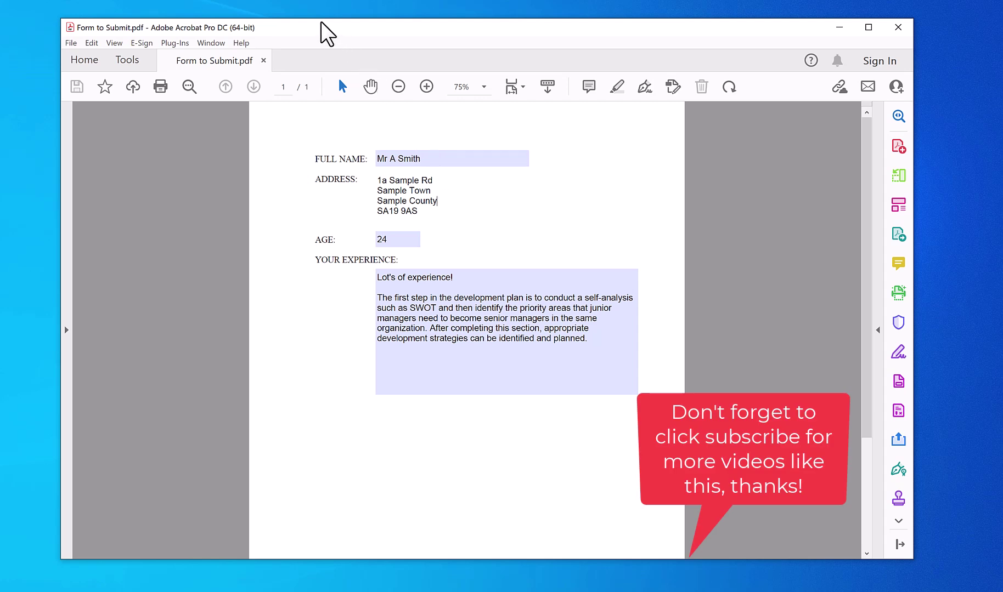
- Switch the document into Prepare Form editing and select, then deselect, the Text4 field
click(899, 116)
click(843, 402)
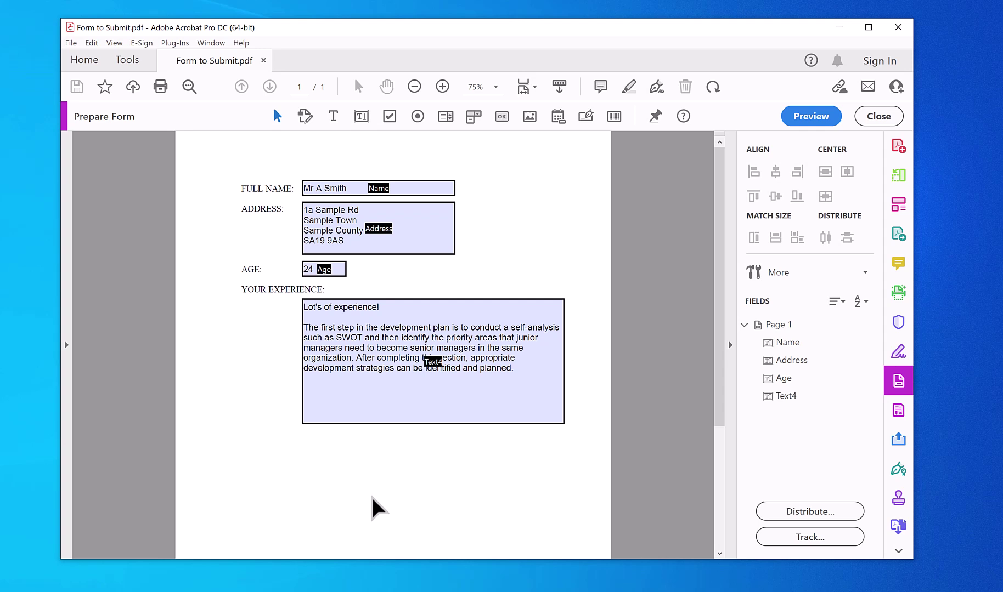
click(325, 379)
key(Escape)
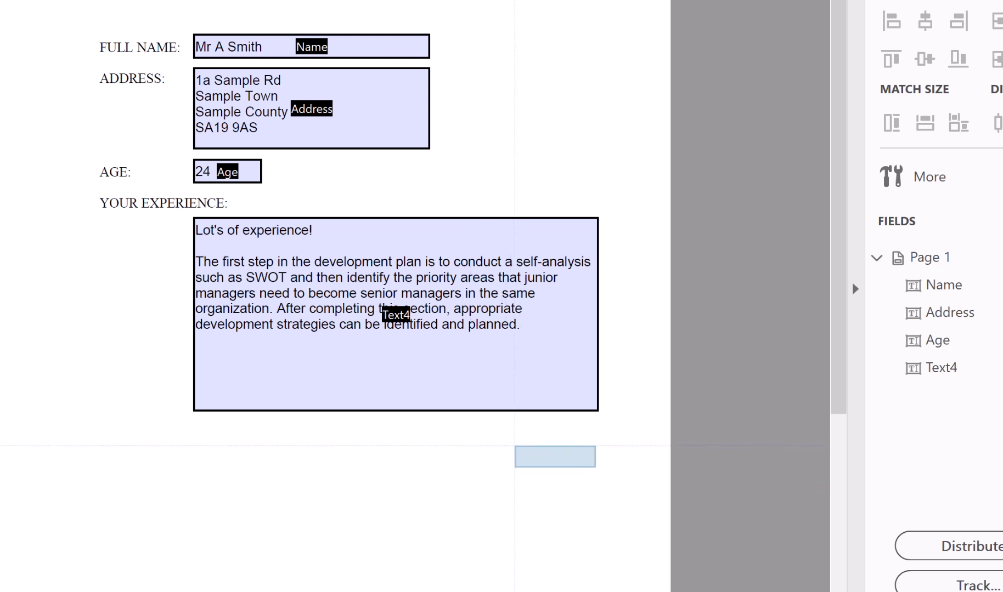
- Place a button named Submit below the experience box, enlarge it and nudge it into position
click(553, 457)
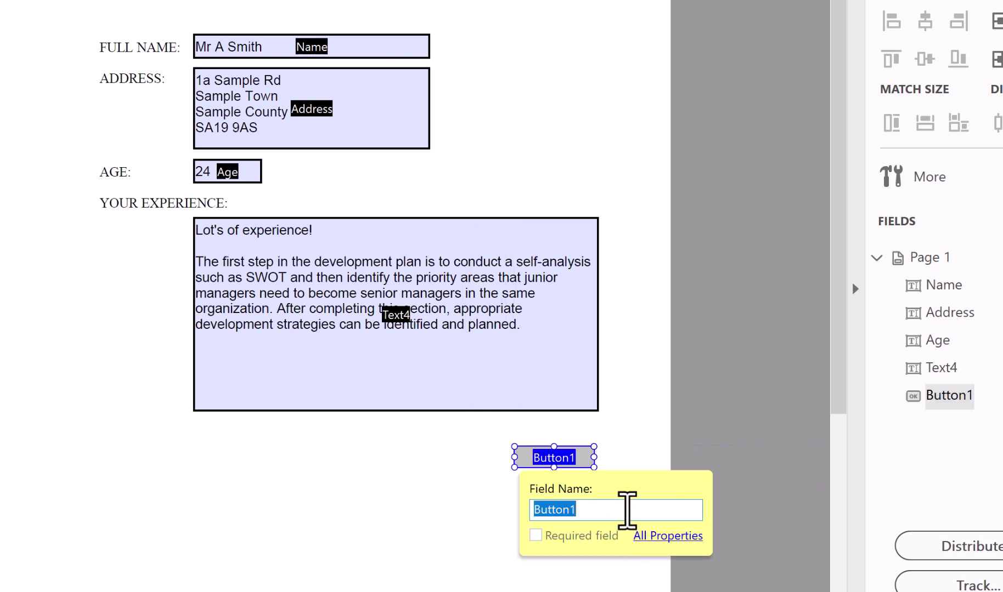
text(Submit)
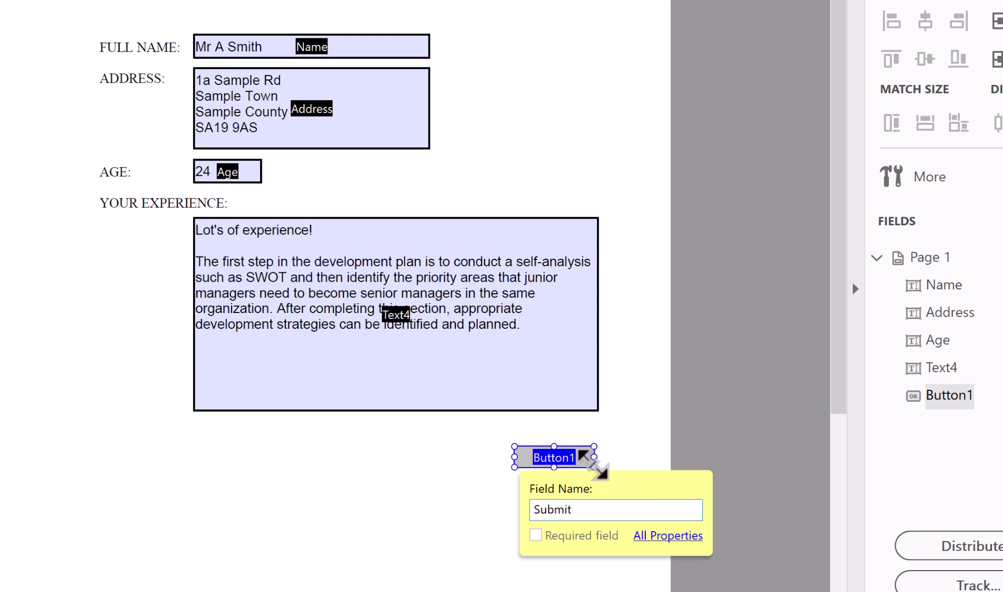
drag(594, 467, 625, 498)
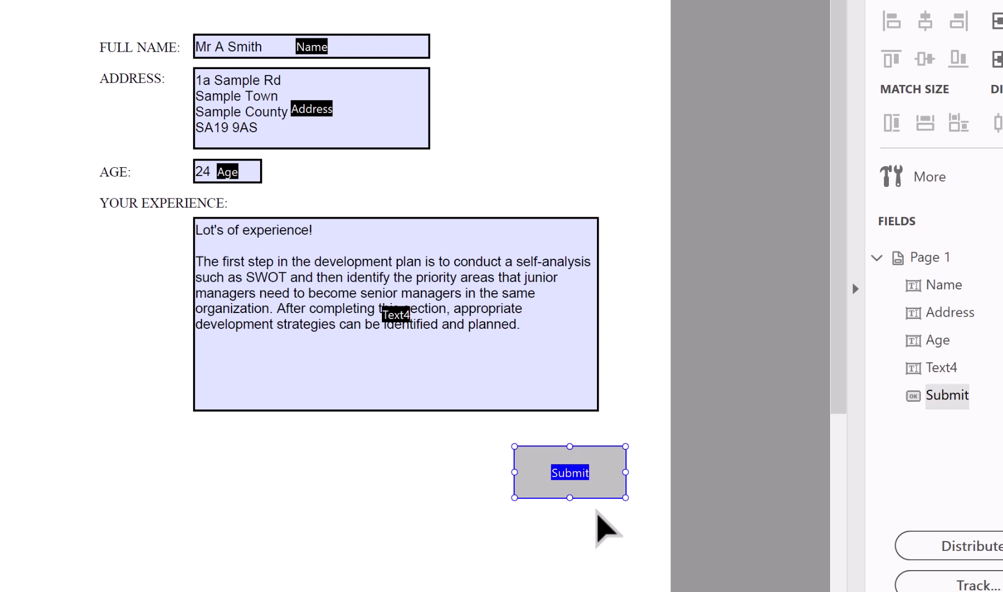
drag(587, 470, 562, 475)
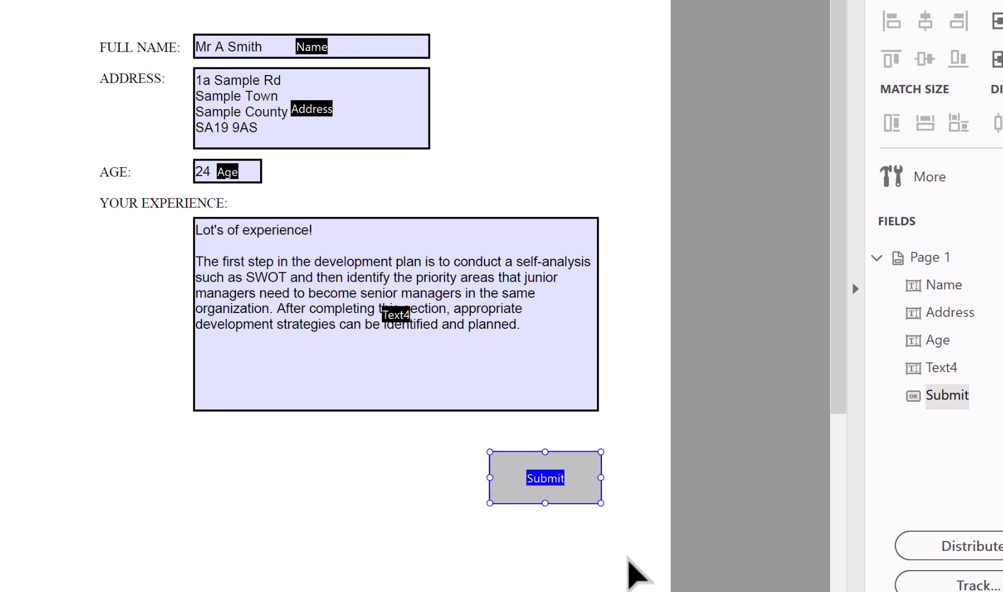
click(595, 529)
click(575, 500)
- Give the Submit button the tooltip 'Email PDF' and an 18-point label font size
double_click(576, 500)
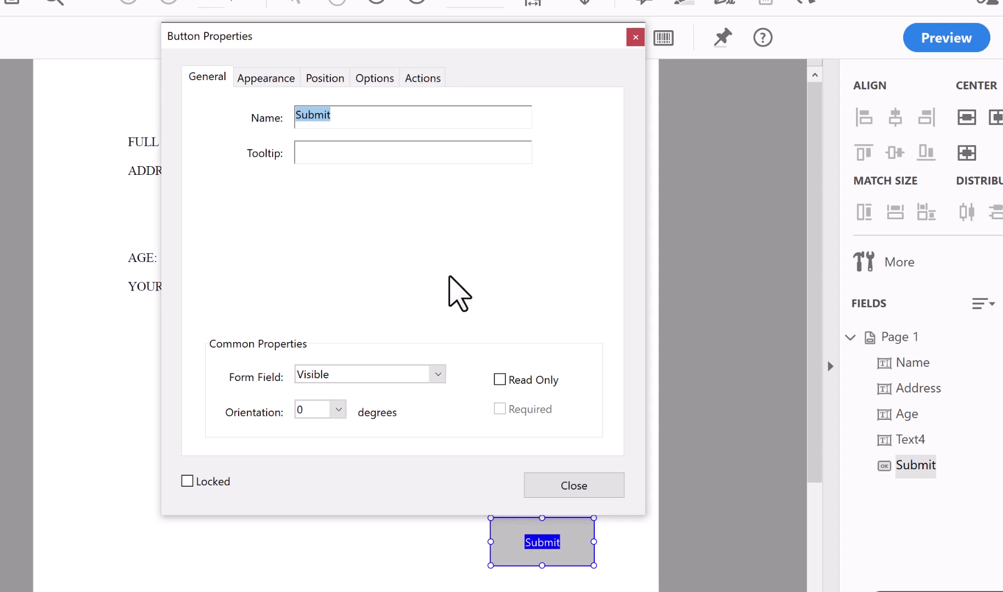
click(350, 152)
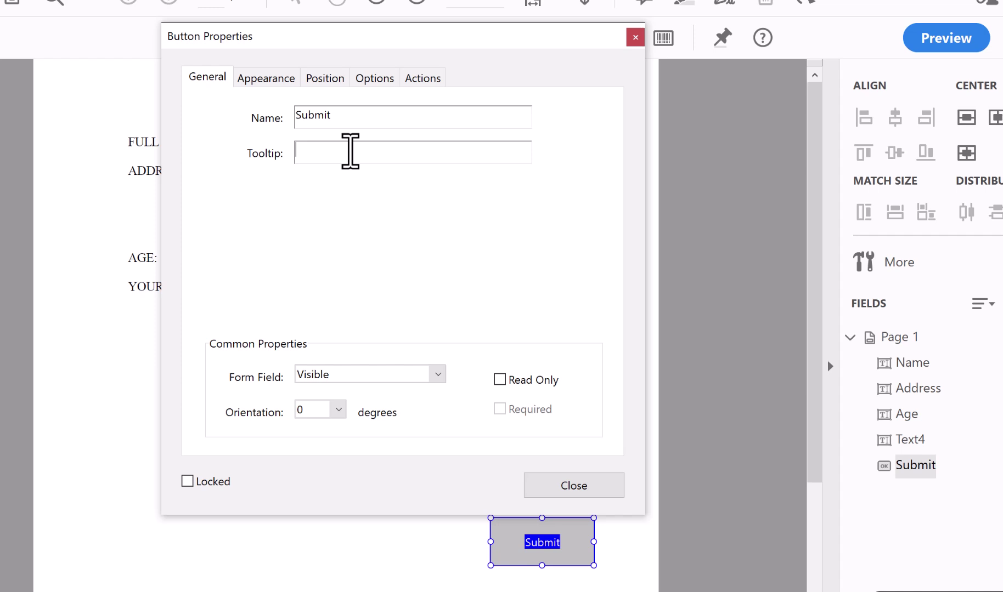
text(Email PDF)
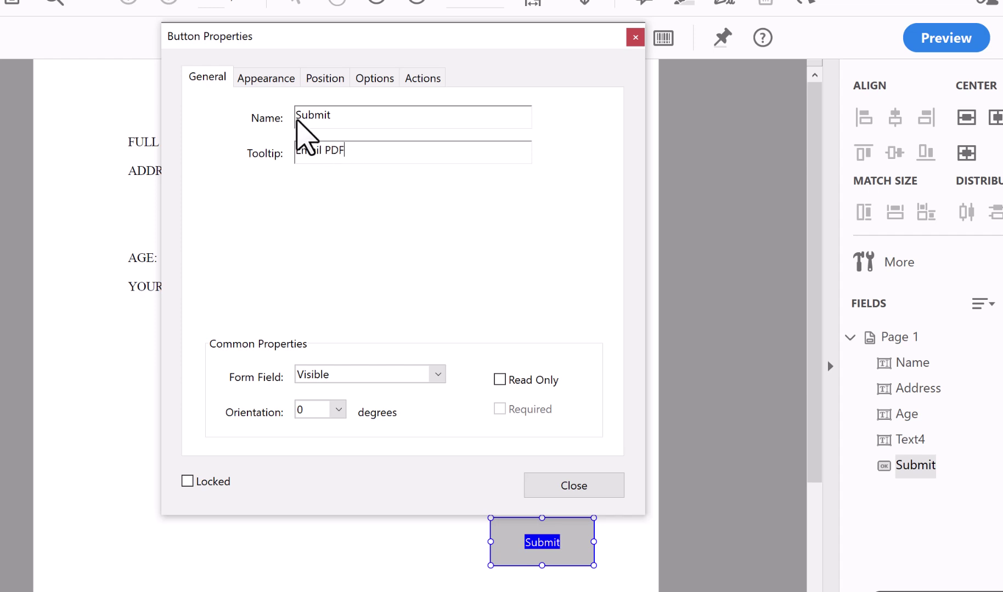
click(272, 82)
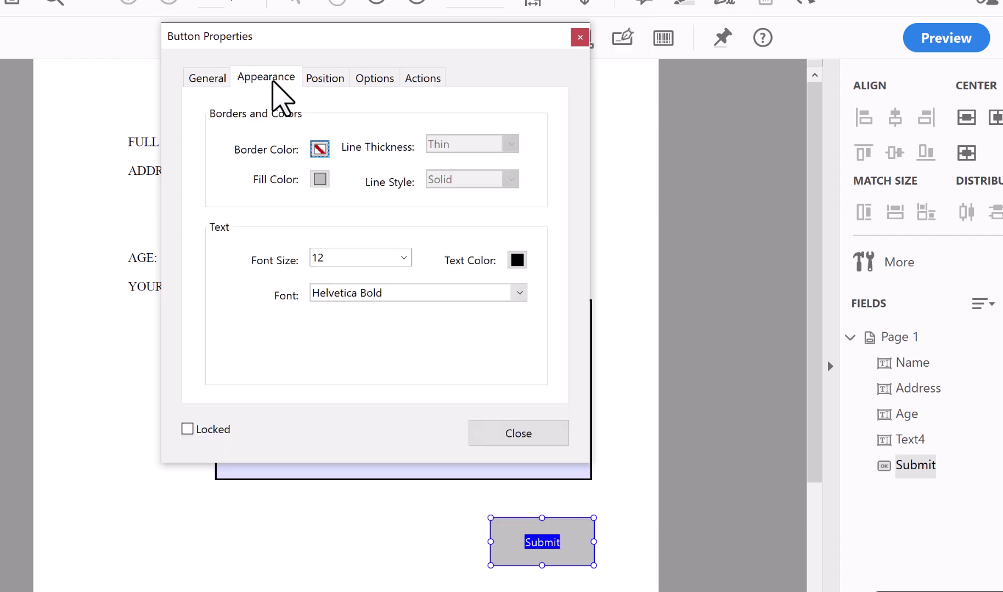
click(351, 257)
click(404, 258)
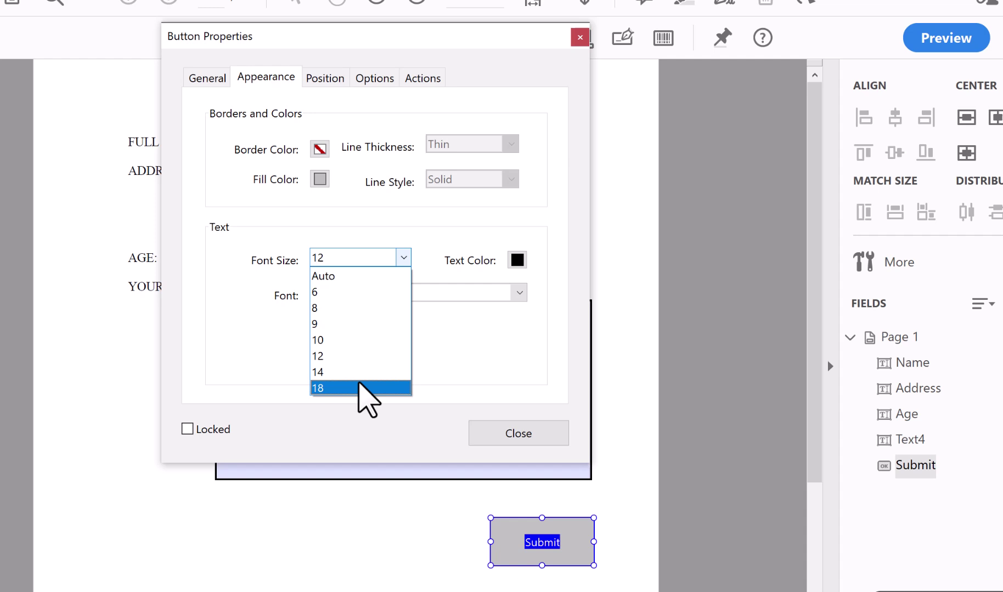
click(359, 382)
- Set the button's visible label text to 'Sibmit'
click(326, 78)
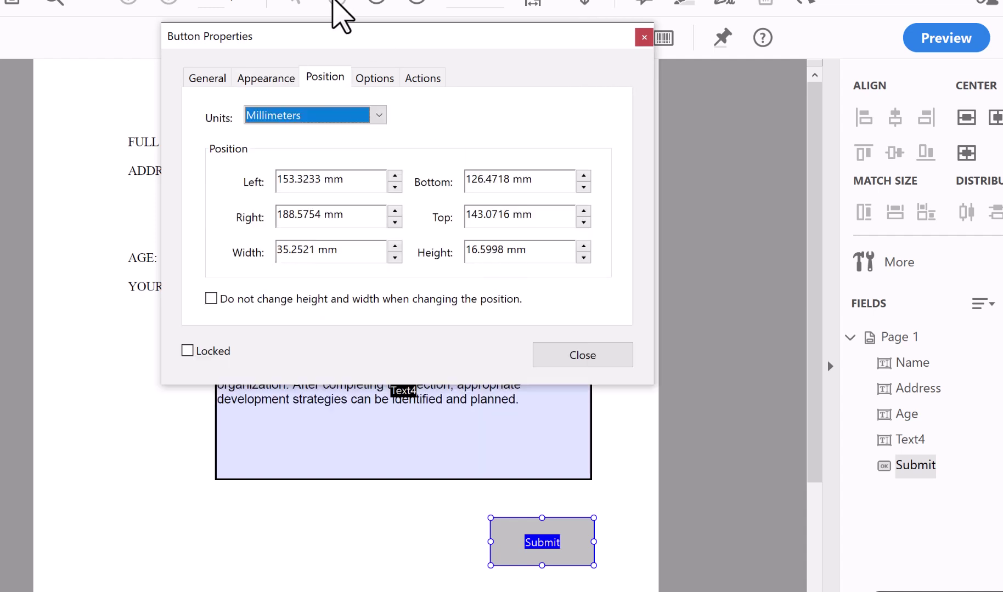
click(374, 78)
click(406, 244)
text(Sibmit)
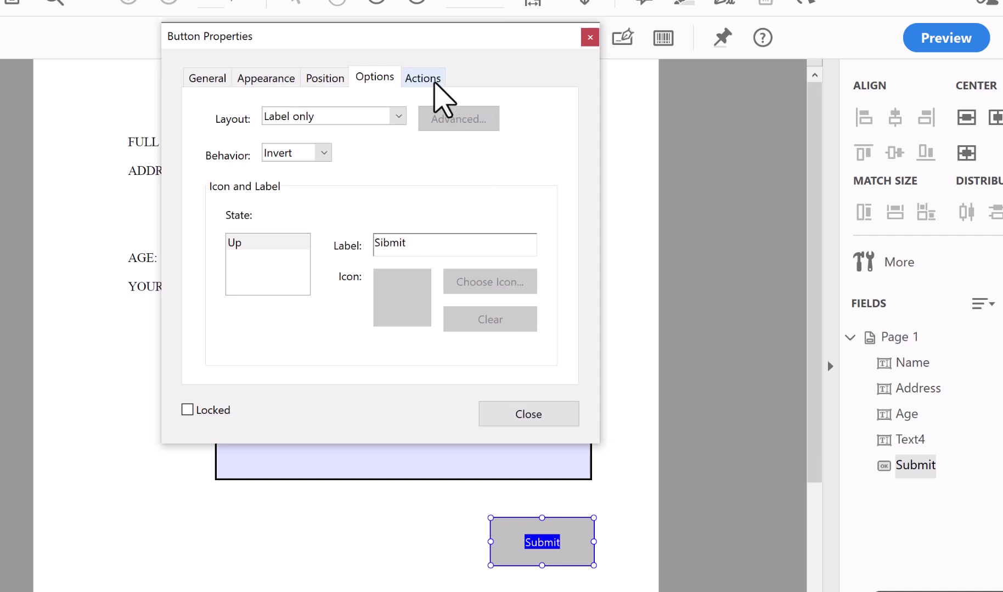
click(434, 81)
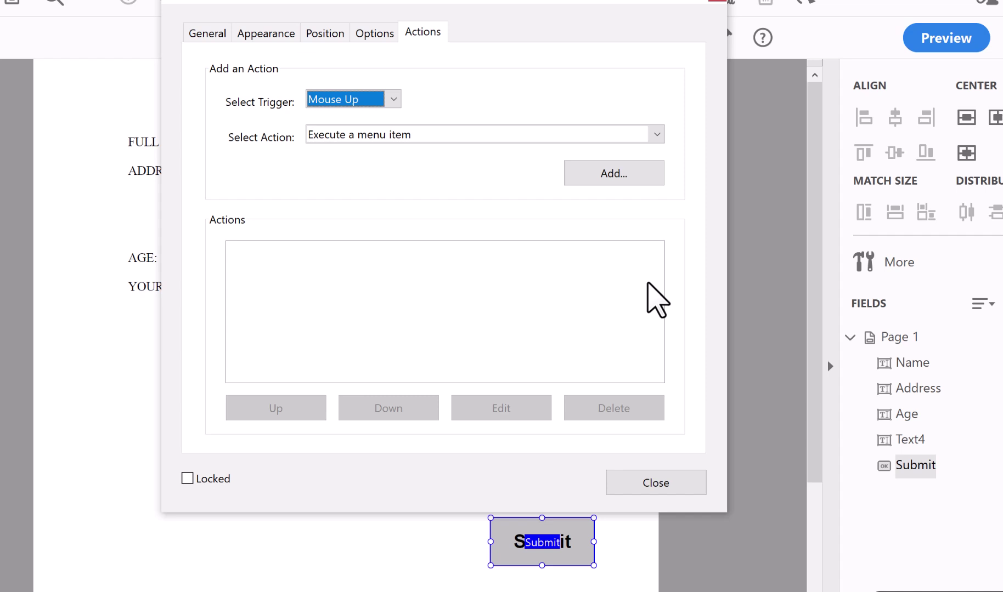
- Add a Mouse Up 'Submit a form' action sending the complete PDF to a mailto: e-mail address
click(657, 134)
drag(663, 179, 667, 239)
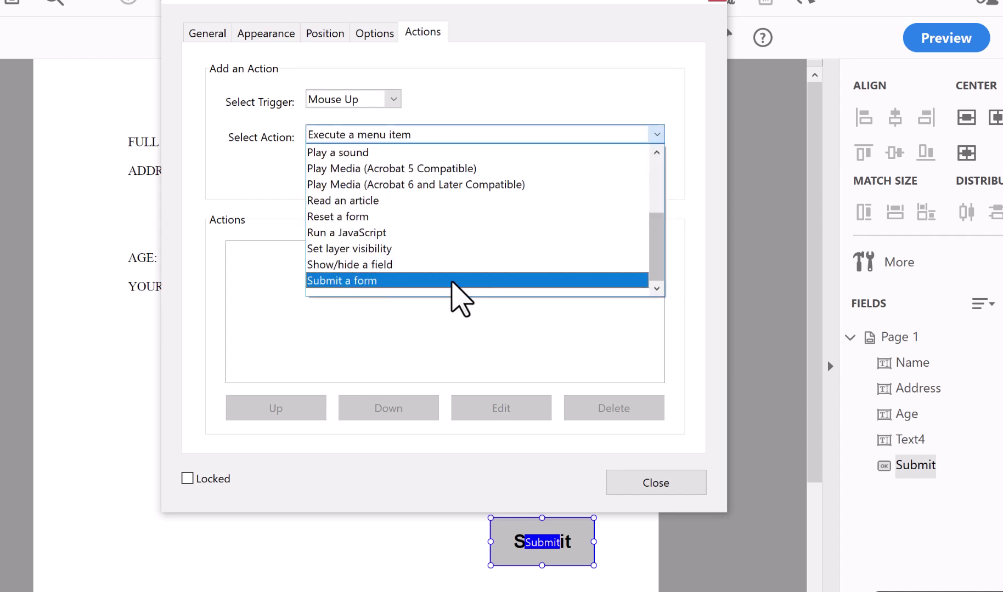
click(451, 281)
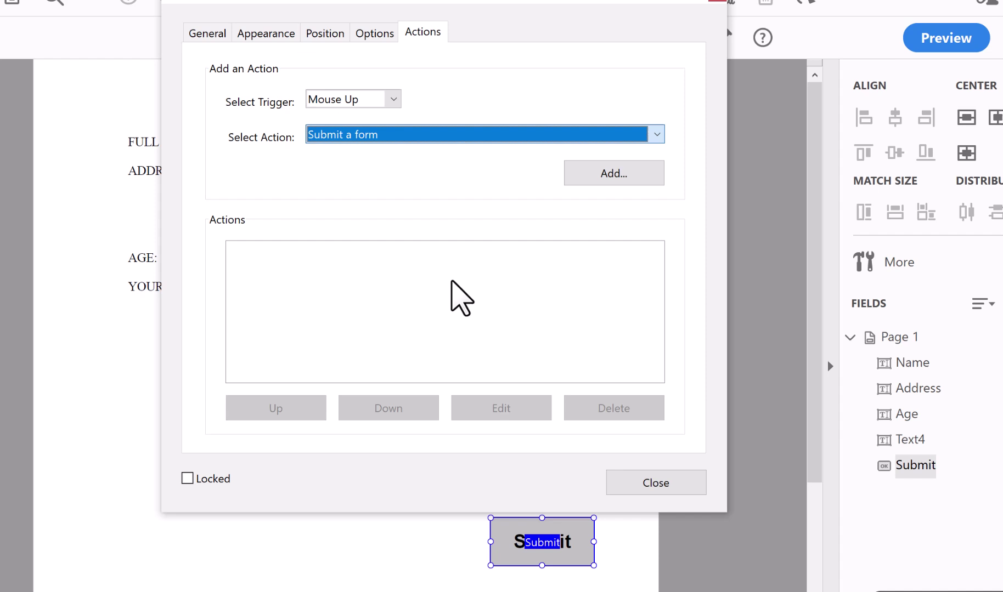
click(626, 173)
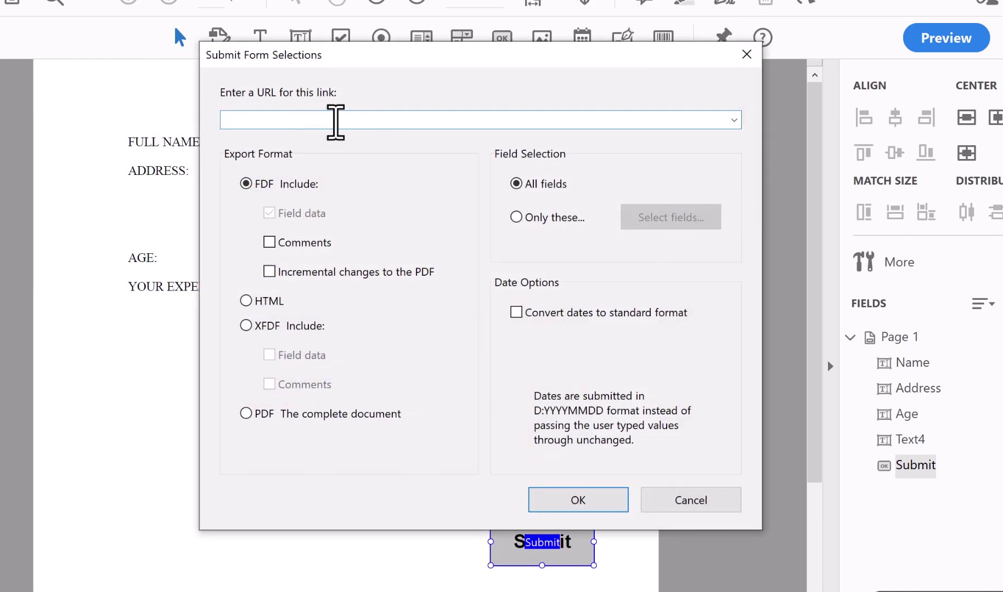
text(mailto:)
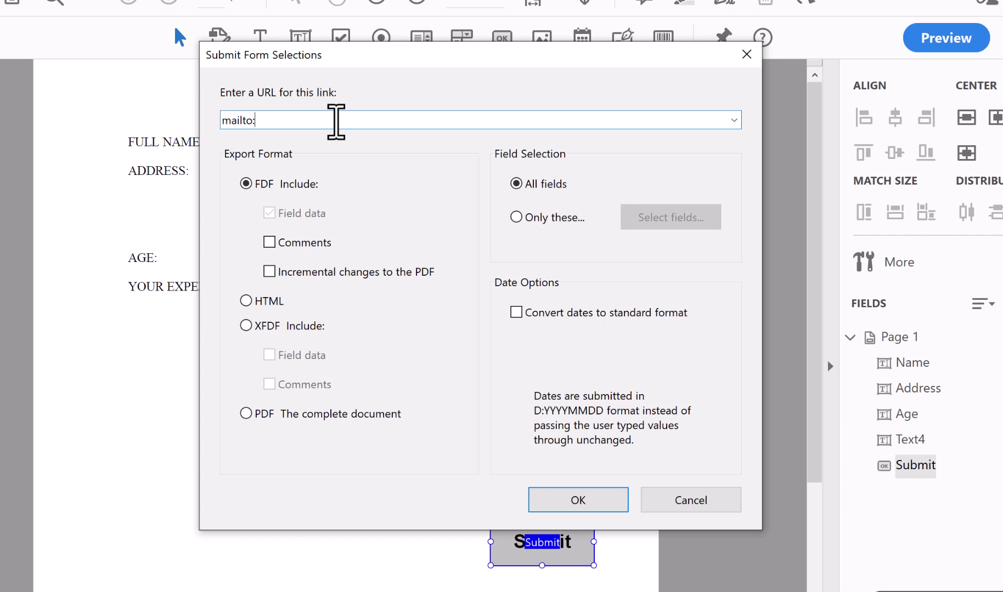
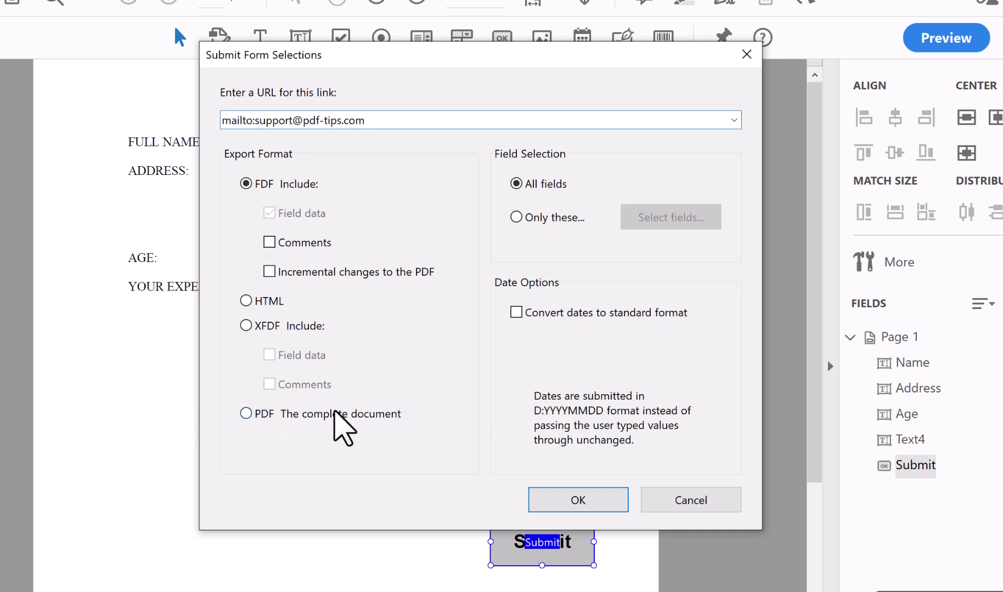
click(247, 413)
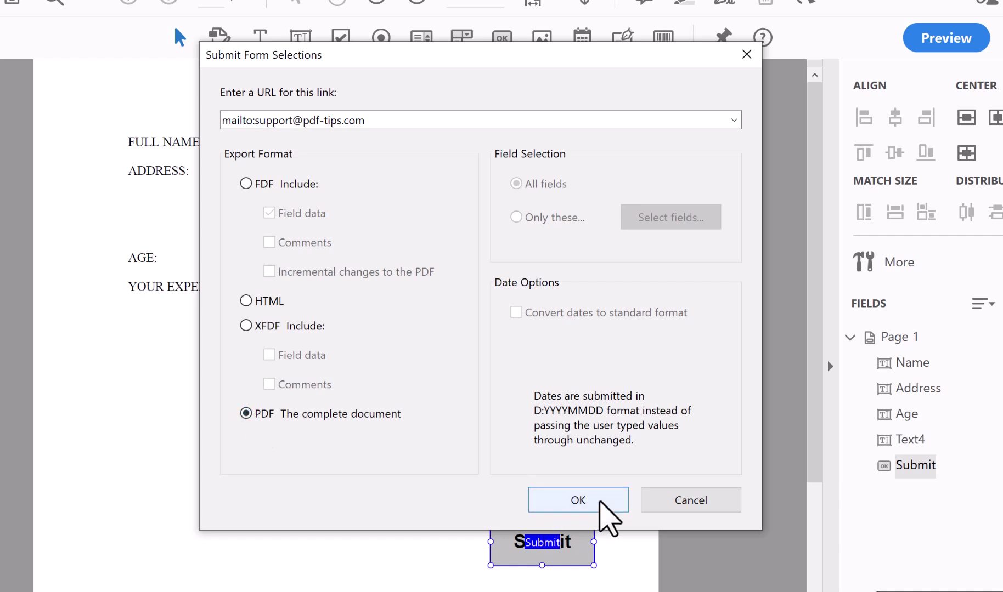
click(599, 501)
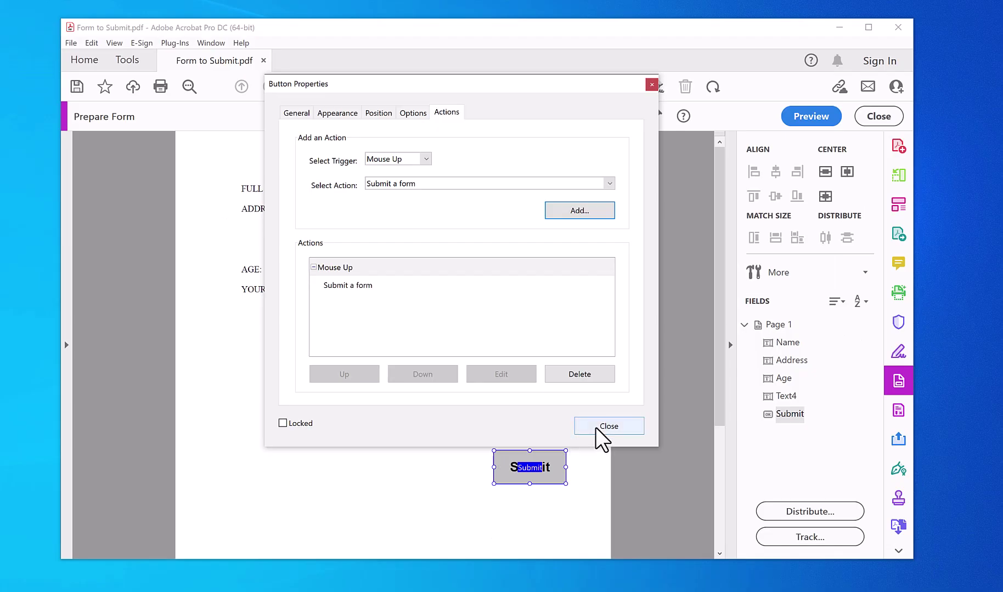
- Preview the form and submit it through Microsoft Outlook, producing an email with Form to Submit.pdf attached
click(598, 428)
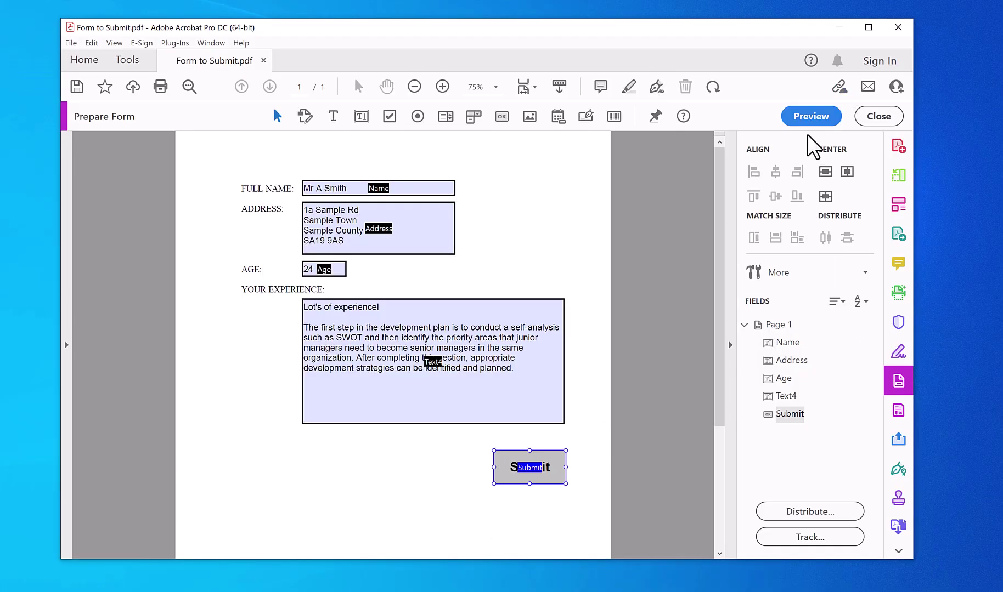
click(822, 118)
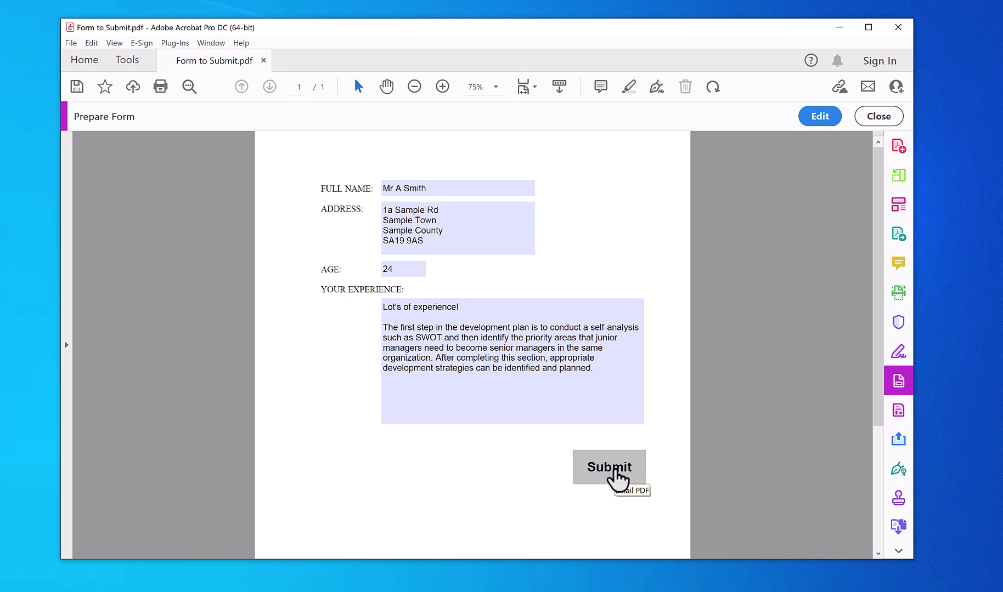
click(613, 468)
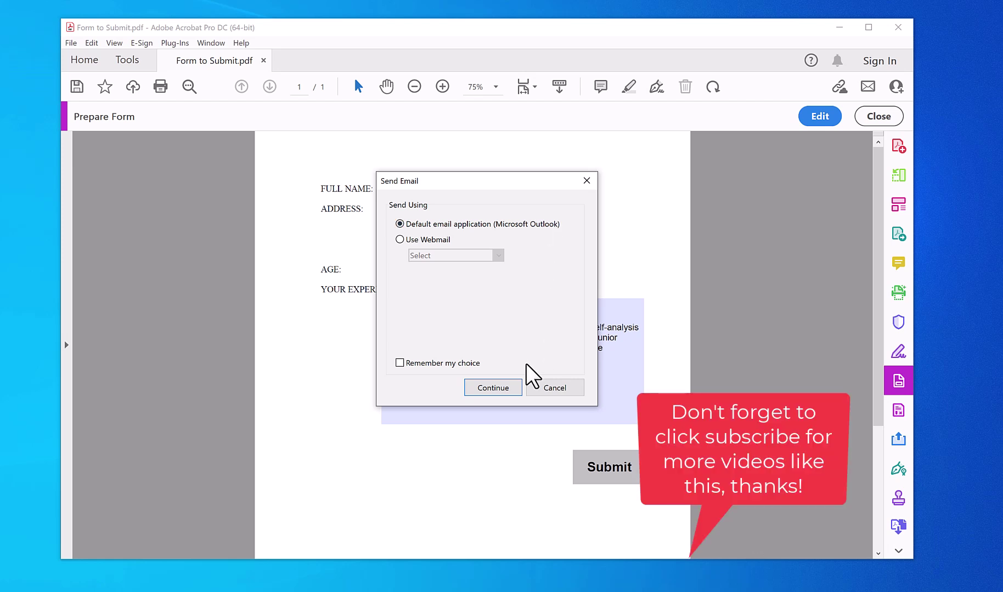
click(507, 389)
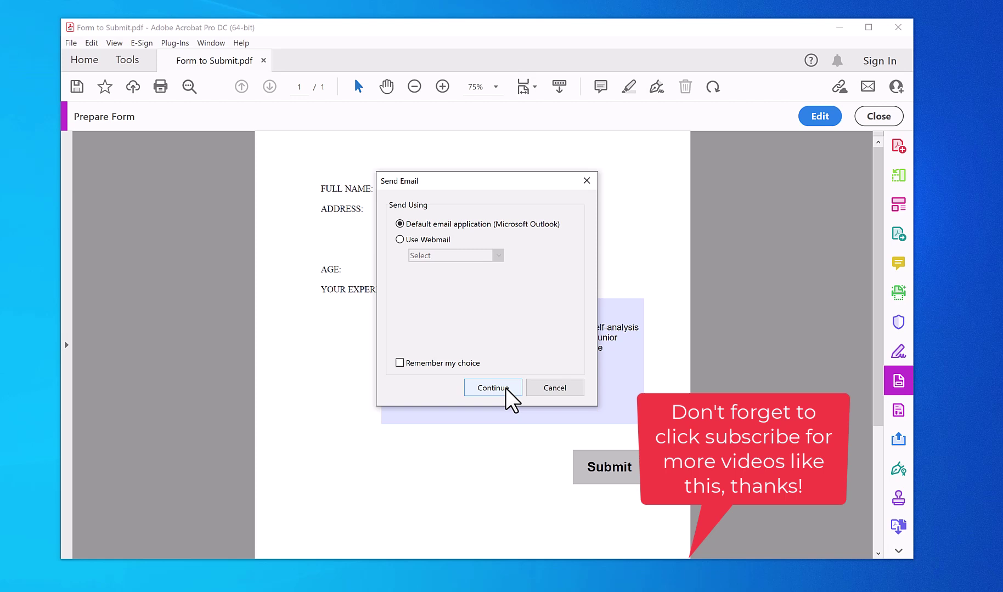
click(506, 389)
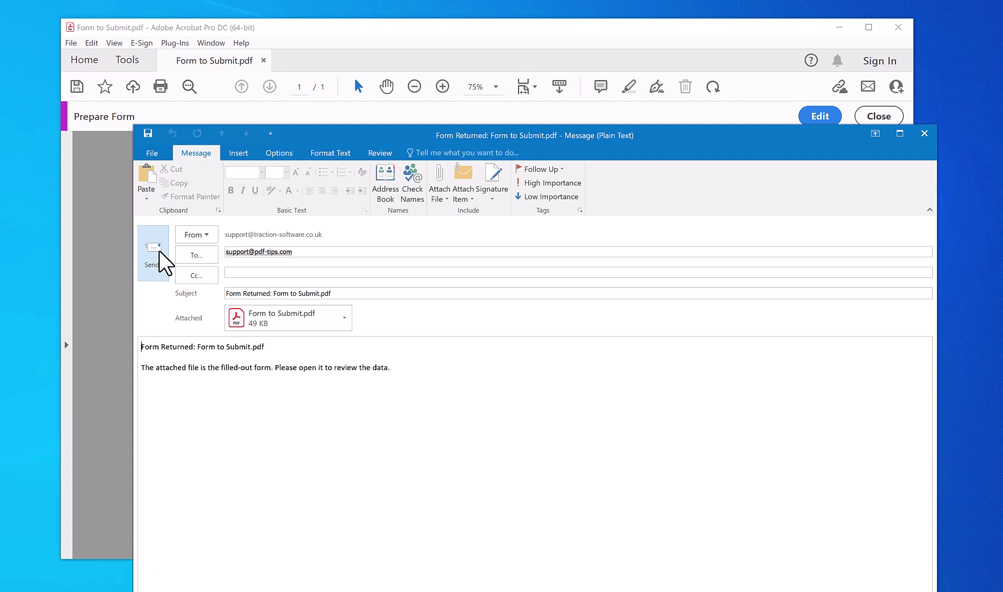
- Send the first returned-form email, then change the surname, address house number and age to 33
click(159, 253)
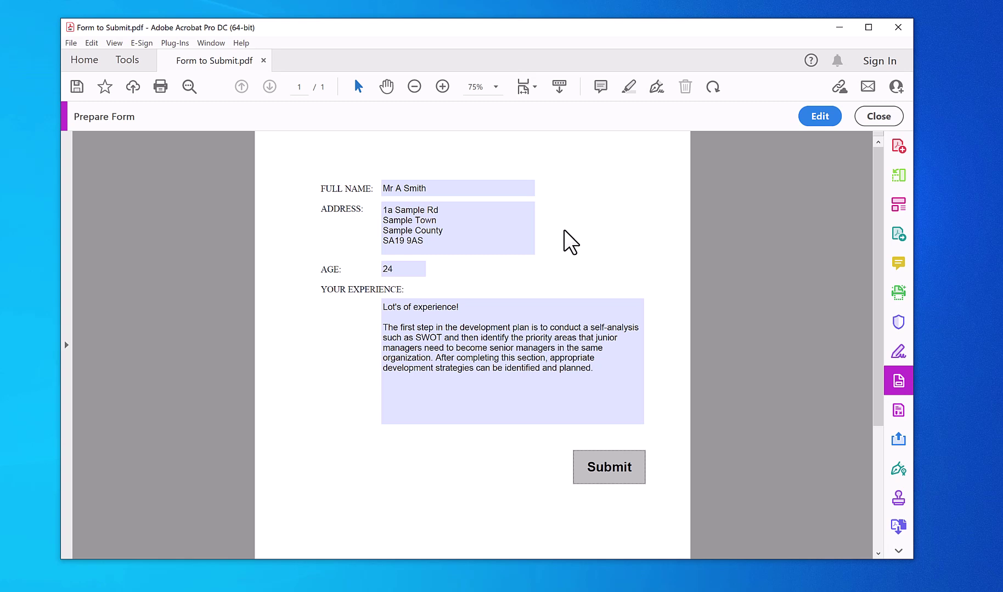
click(455, 189)
key(BackSpace)
key(BackSpace)
key(BackSpace)
key(BackSpace)
key(BackSpace)
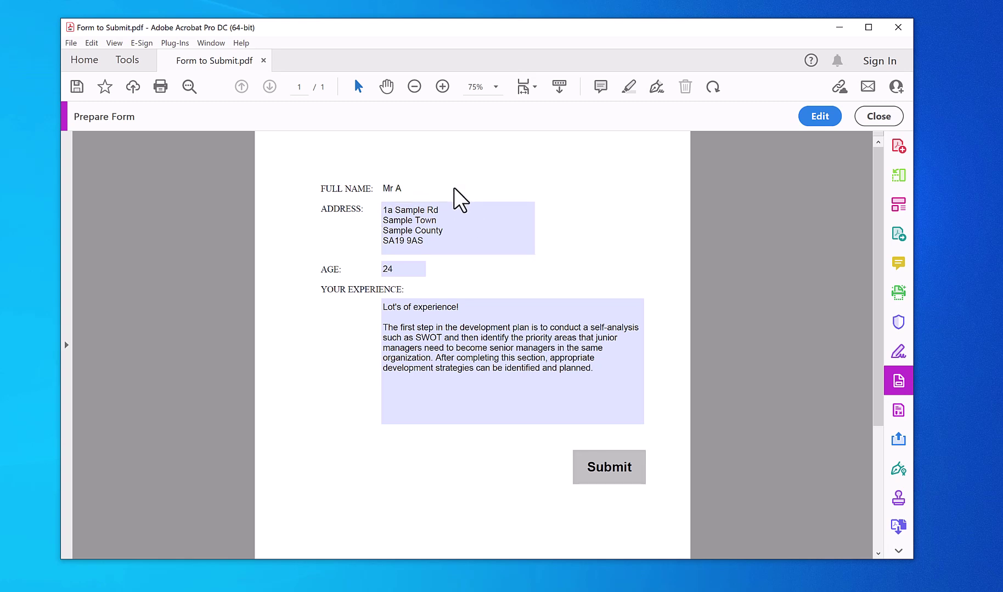
text(Tank)
click(464, 227)
double_click(388, 211)
text(2a)
drag(408, 270, 374, 269)
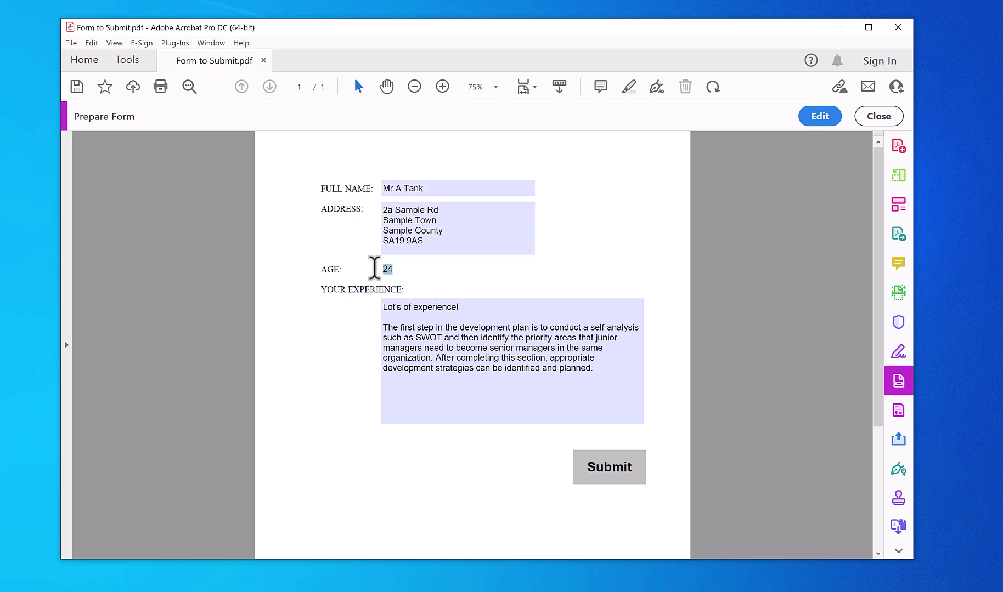
text(33)
click(455, 335)
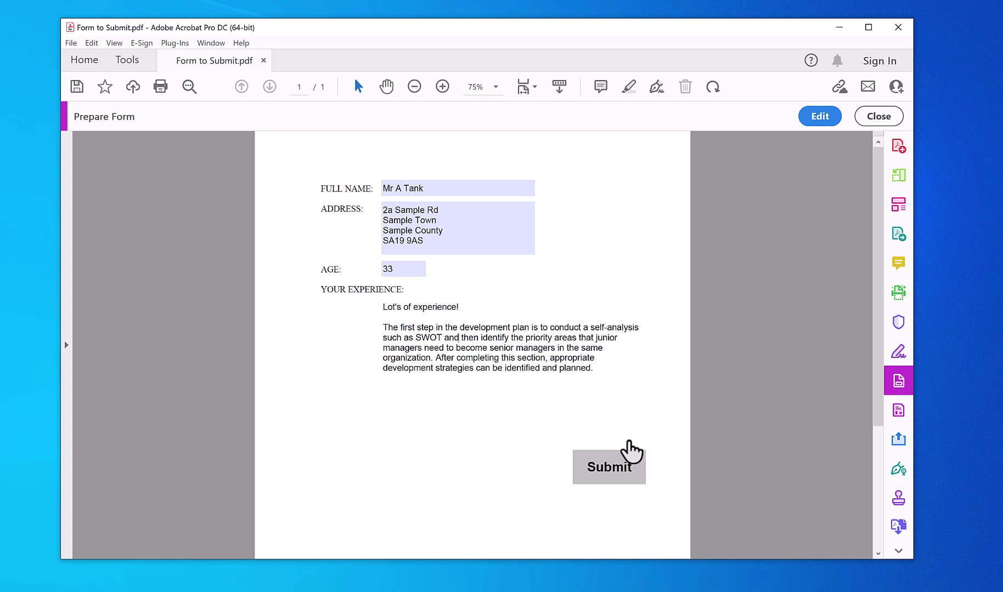
- Resubmit the edited form through the default email application and send the second email
click(623, 475)
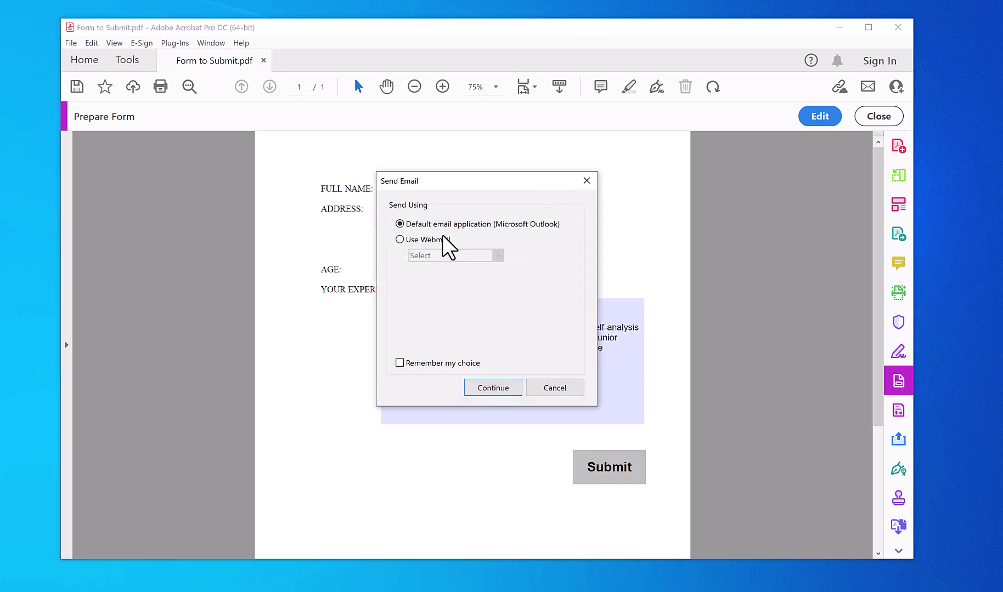
click(491, 390)
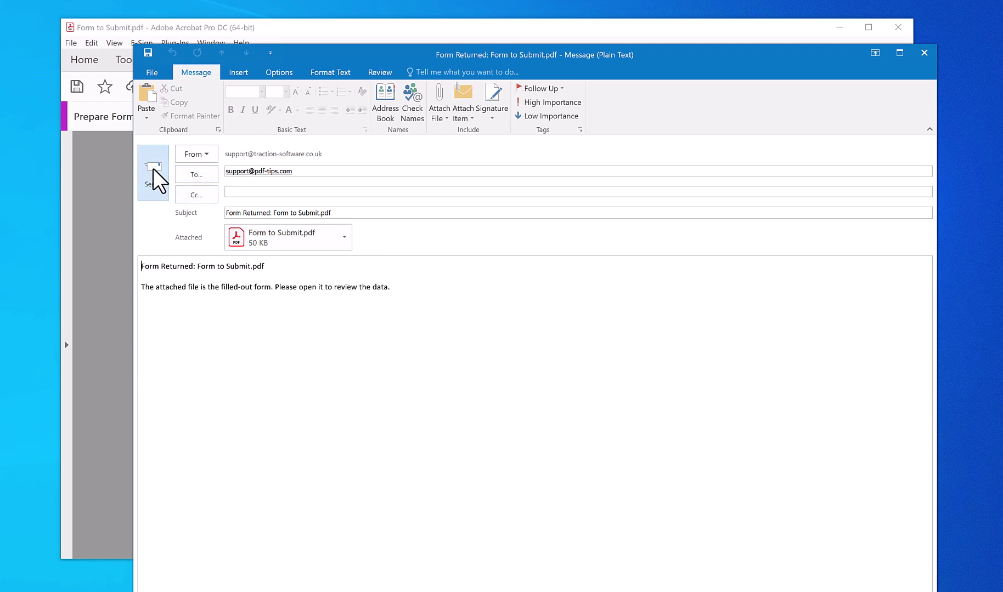
click(153, 171)
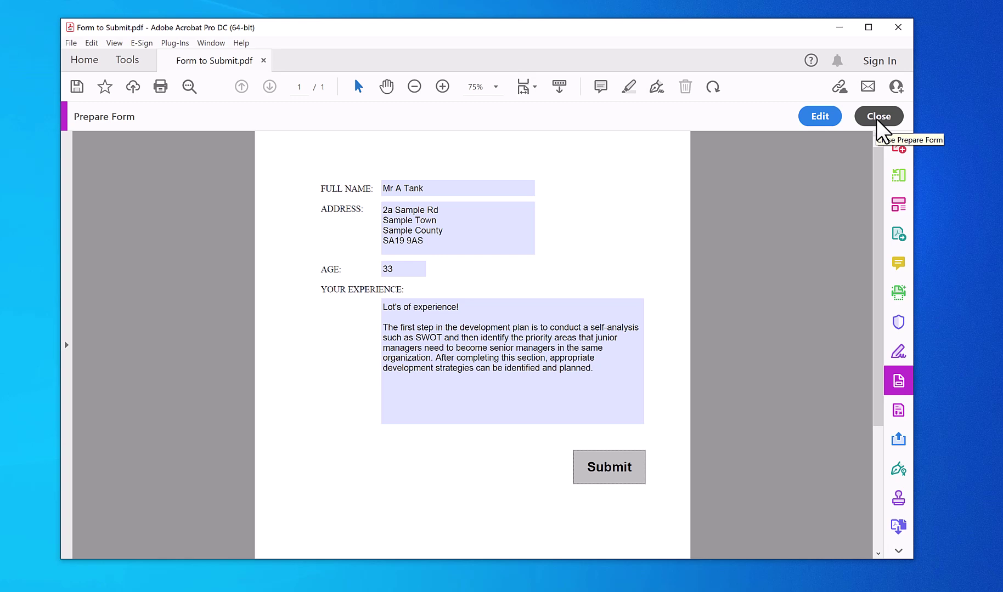
- Exit form editing, save Form to Submit.pdf and close the document
click(878, 117)
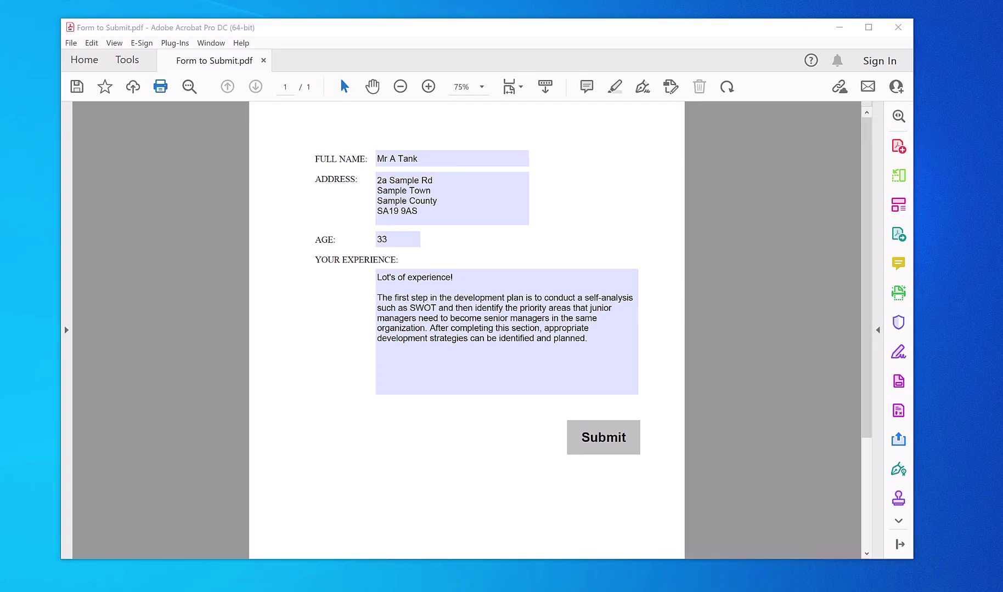
click(71, 42)
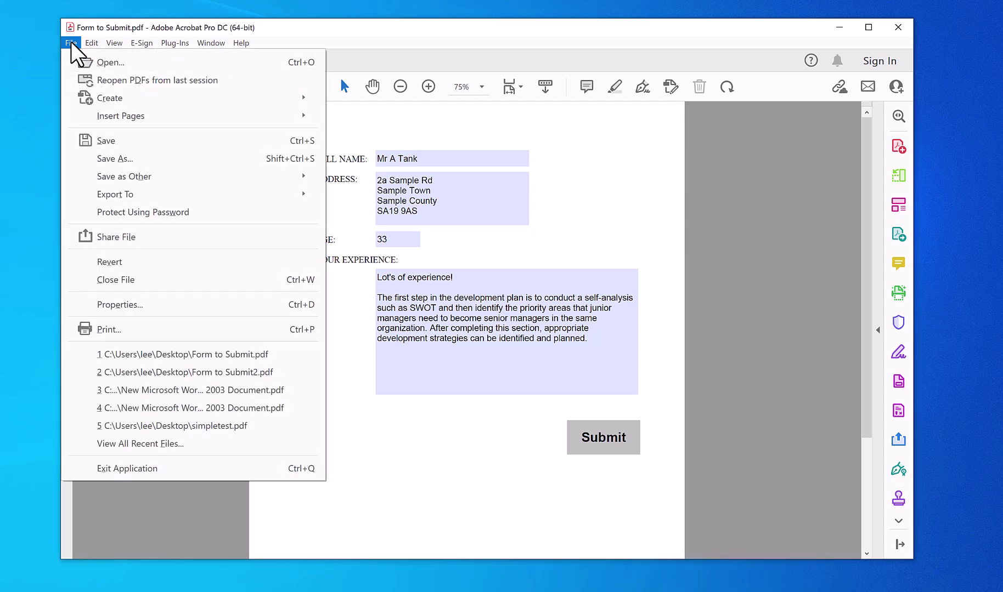
click(130, 141)
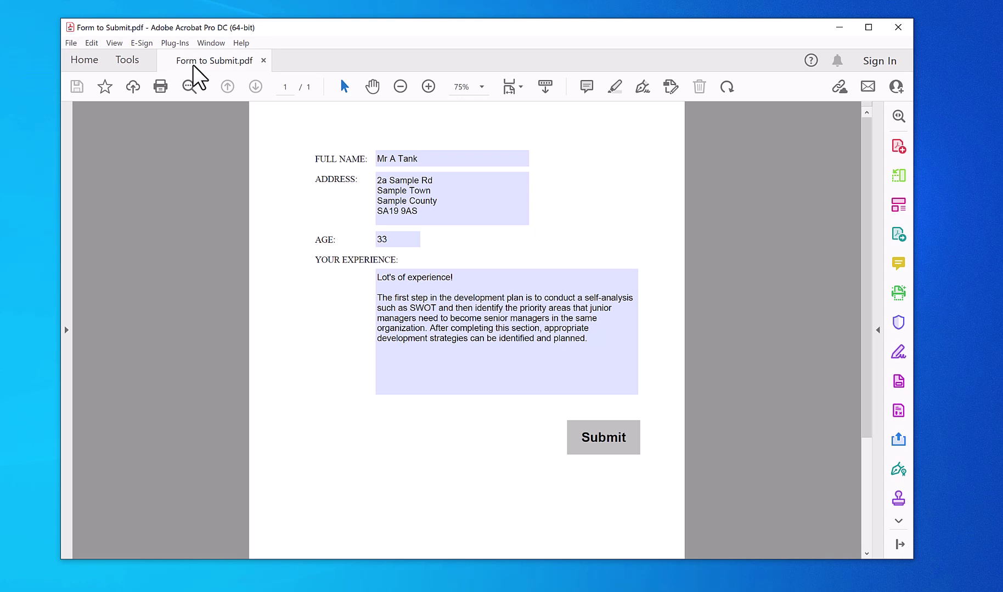
click(264, 60)
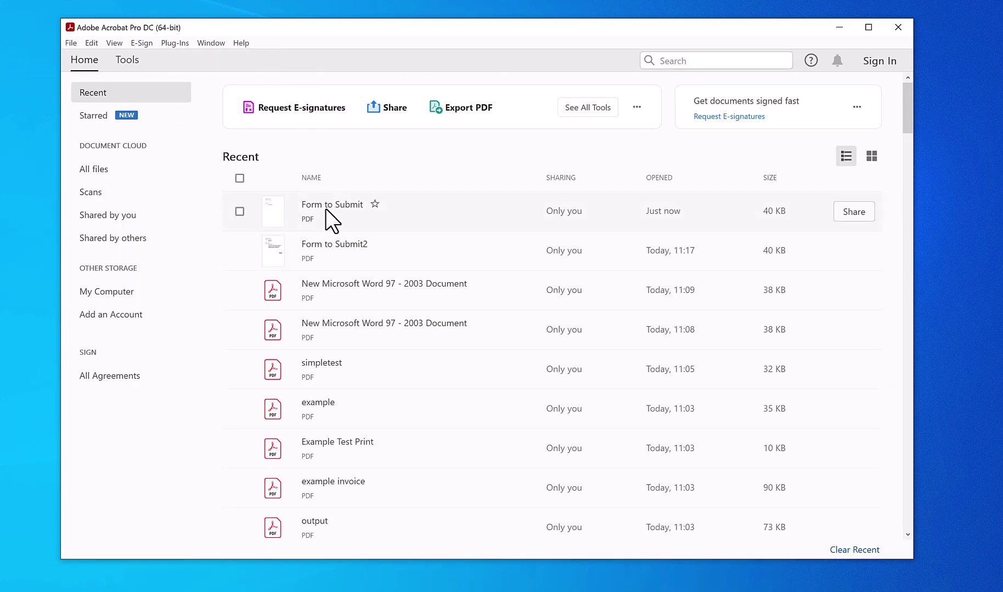
- Reopen Form to Submit.pdf and clear the name, address, age and experience fields
click(326, 209)
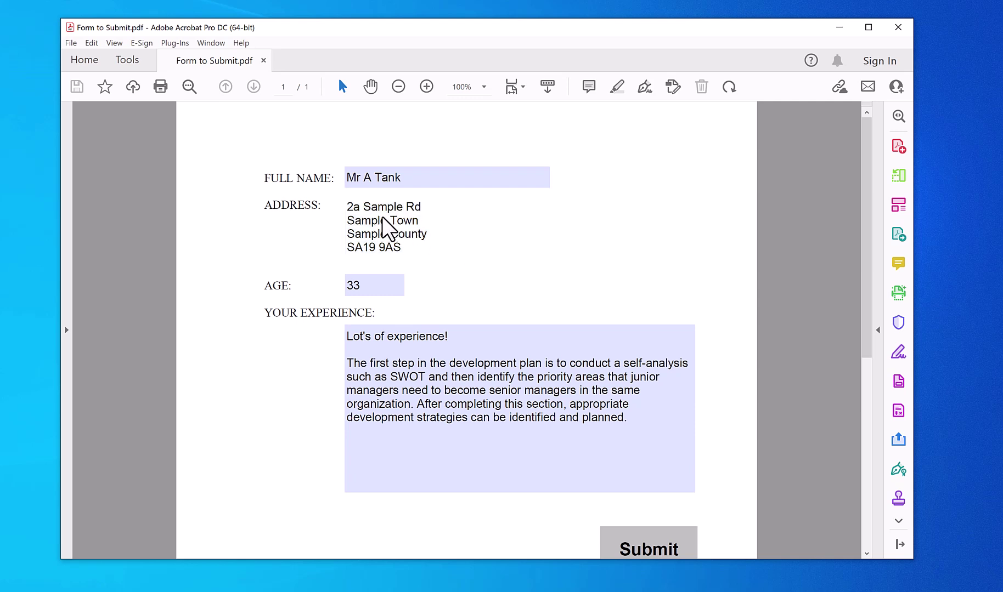
click(366, 183)
double_click(369, 286)
key(Delete)
drag(354, 349, 354, 342)
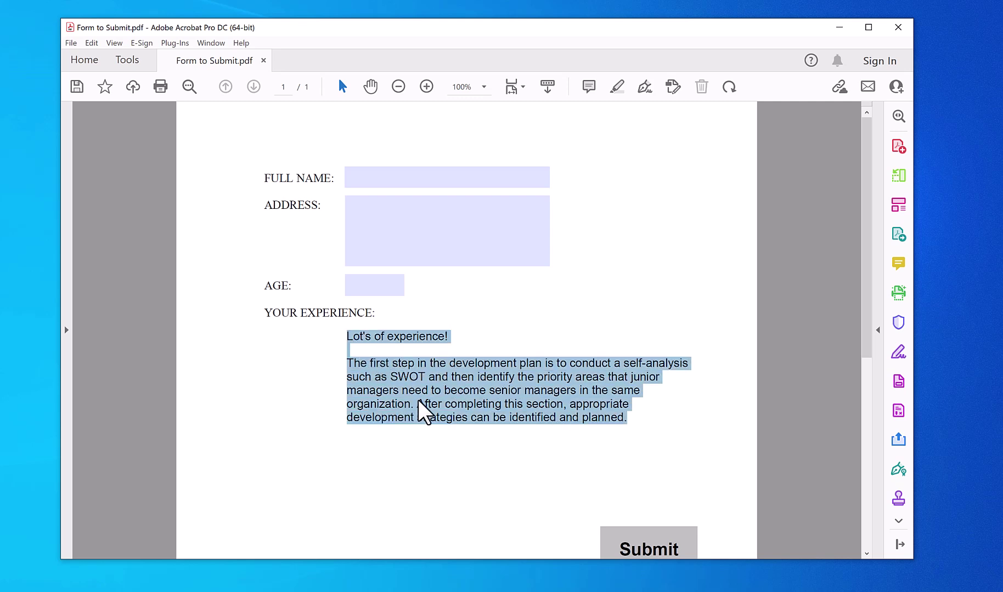
key(Delete)
- Save the blank form, close it, and reopen it to confirm every field is empty
click(73, 43)
click(120, 142)
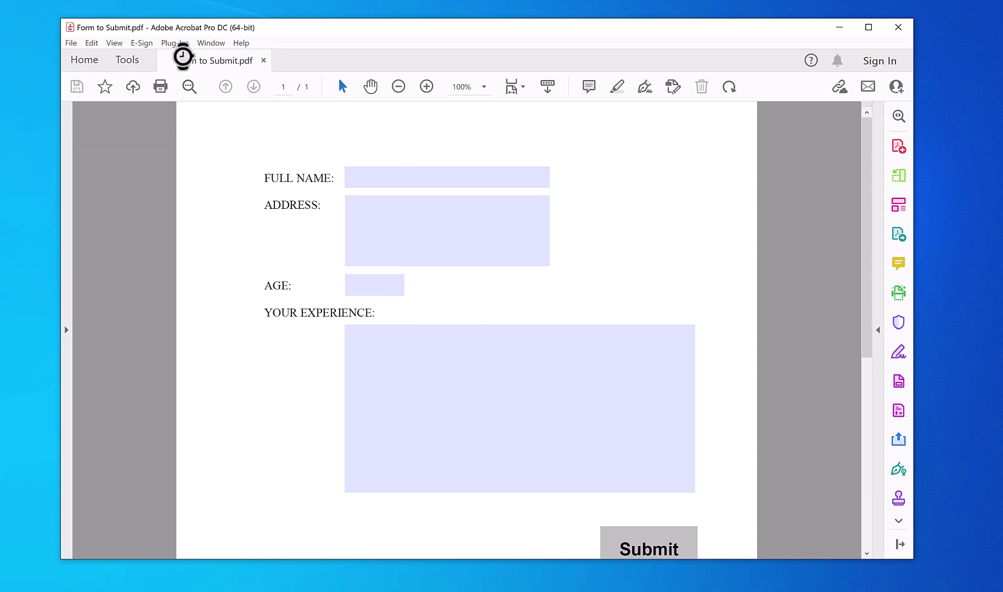
click(263, 61)
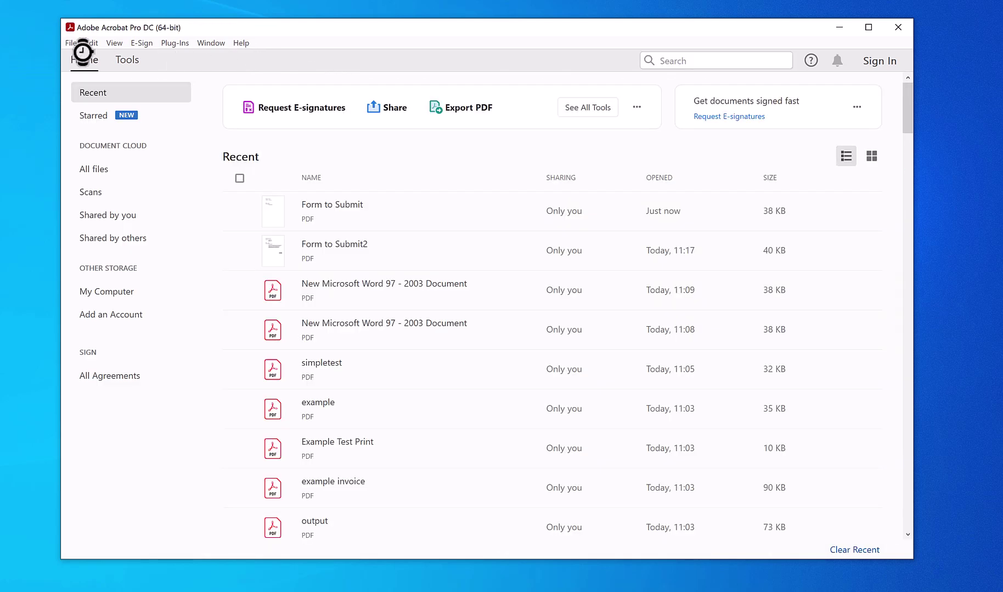
click(360, 211)
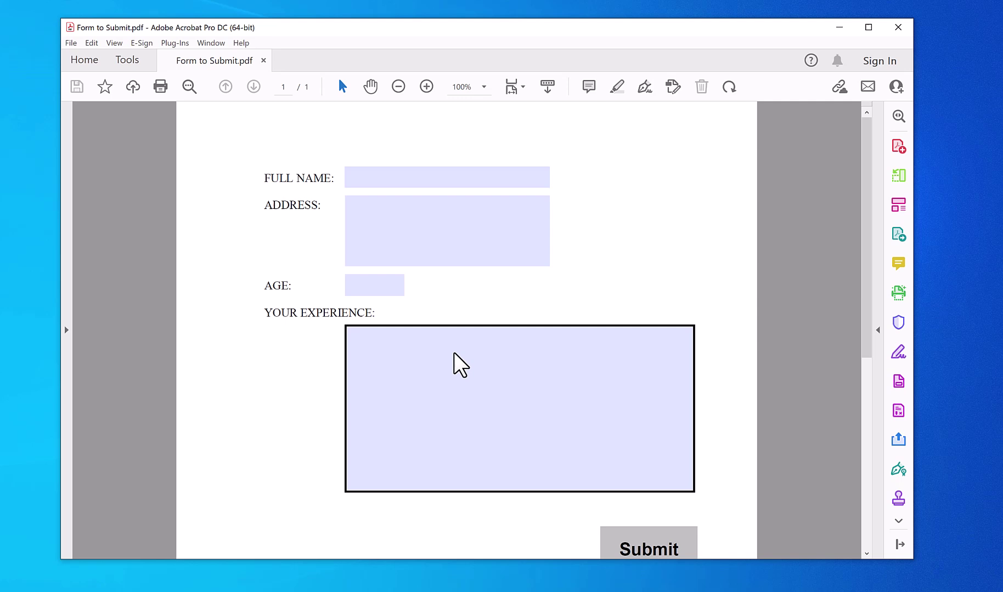
click(441, 174)
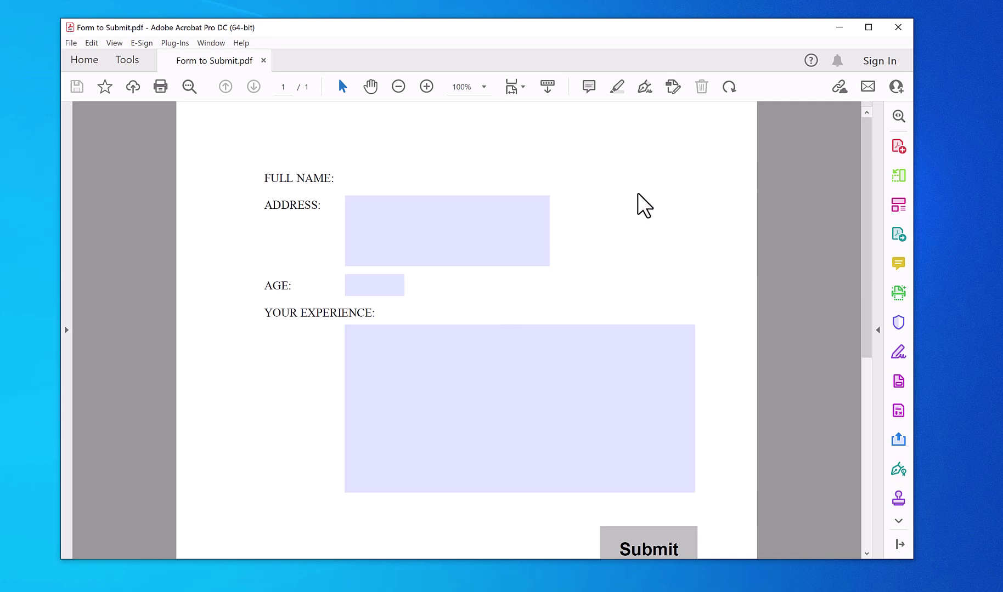
- Open the Form to Submit.pdf attachment from the Form Returned email in Outlook
scroll(665, 557, down, 1)
click(924, 591)
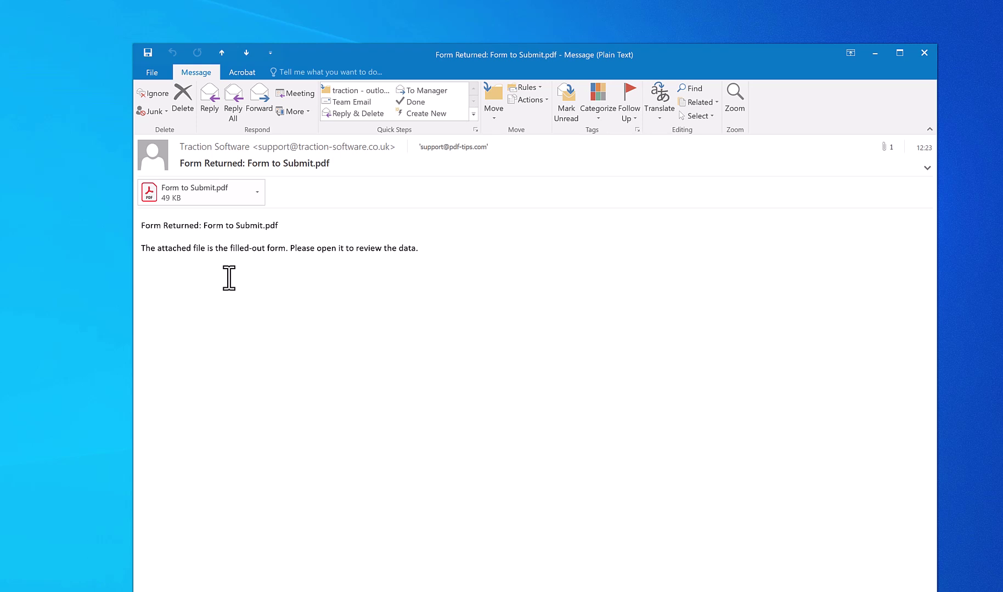
double_click(193, 190)
click(475, 364)
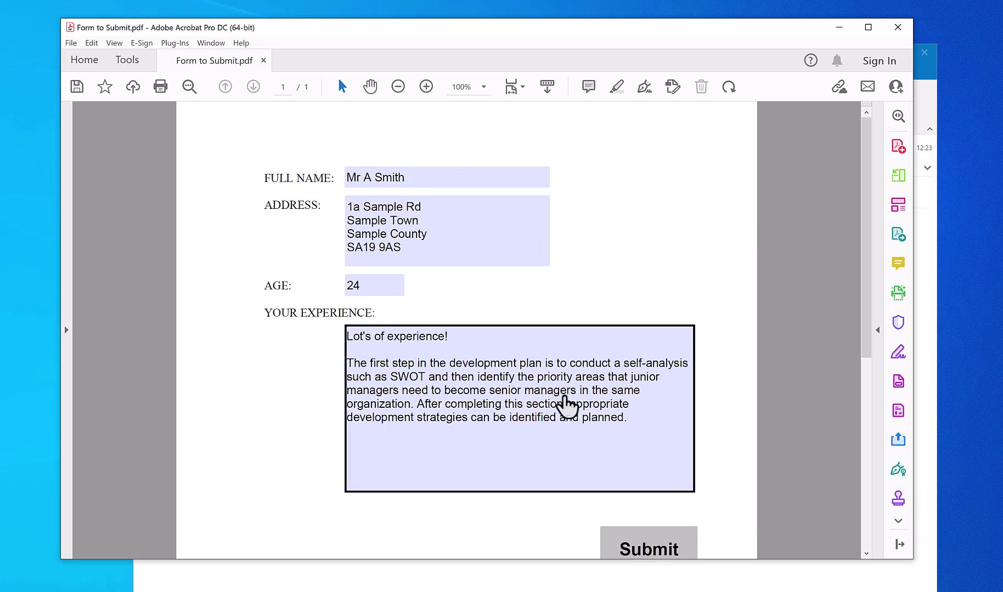
- Close the opened PDF and open the attachment again to recheck the submitted data
click(898, 31)
double_click(211, 190)
click(481, 363)
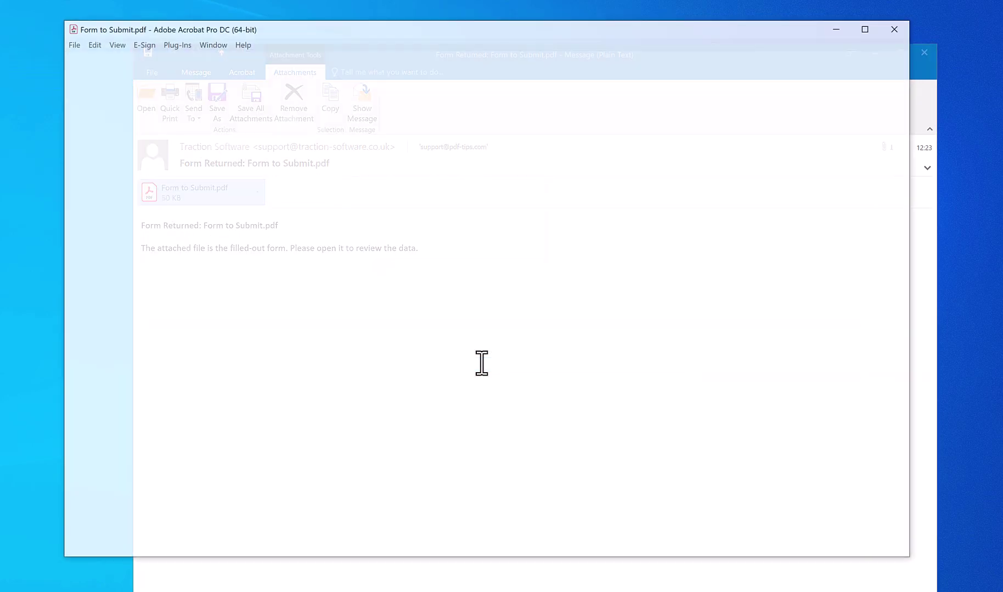